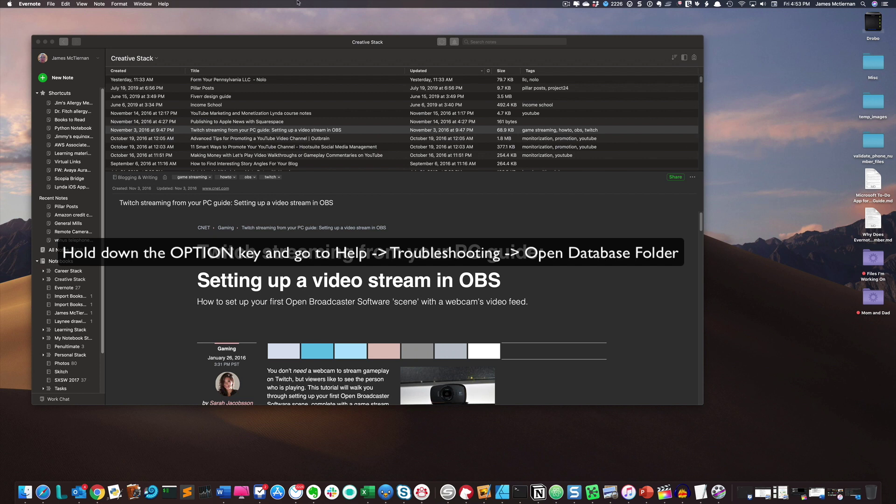
- Open Evernote's local database folder in Finder using Help > Troubleshooting > Open Database Folder
click(164, 4)
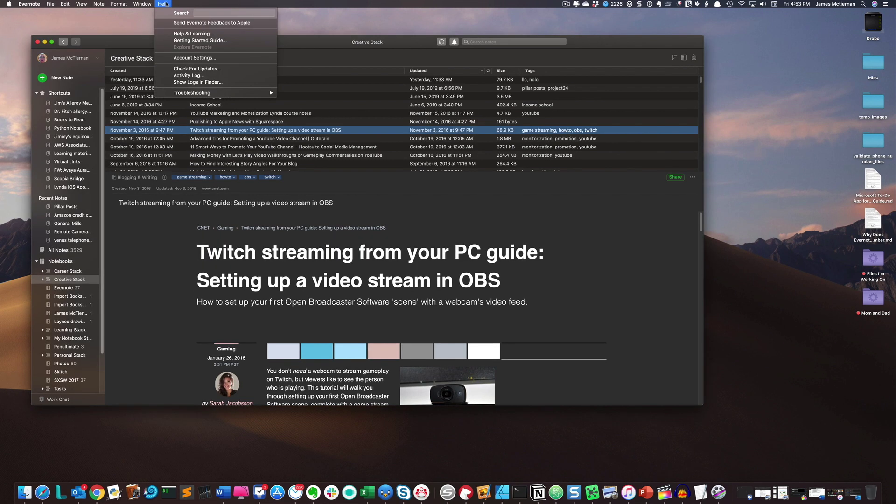
mouse_move(210, 93)
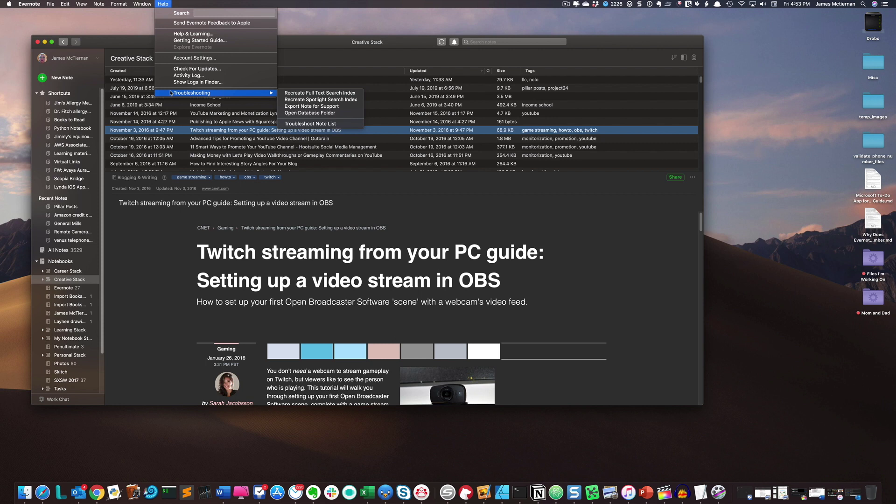
click(295, 39)
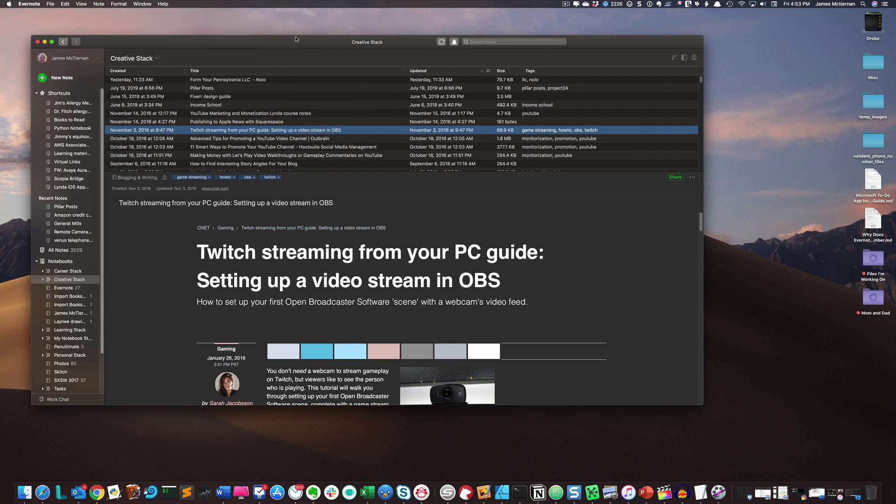
click(164, 4)
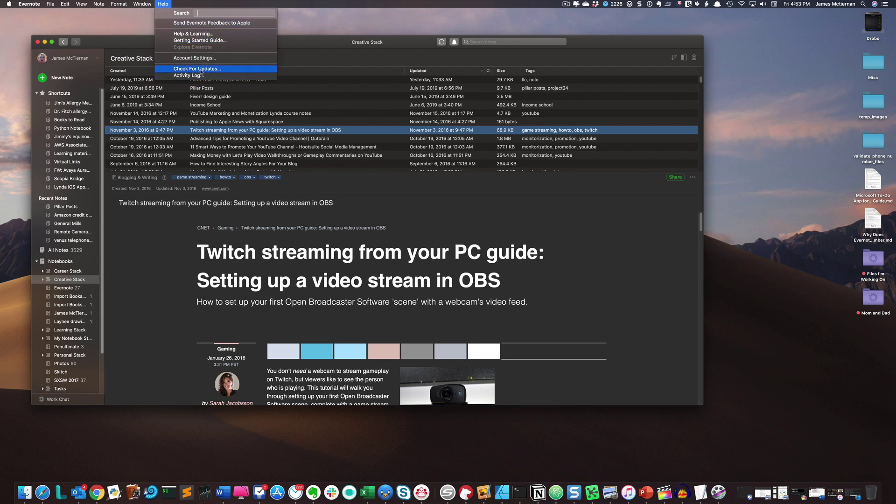
click(281, 40)
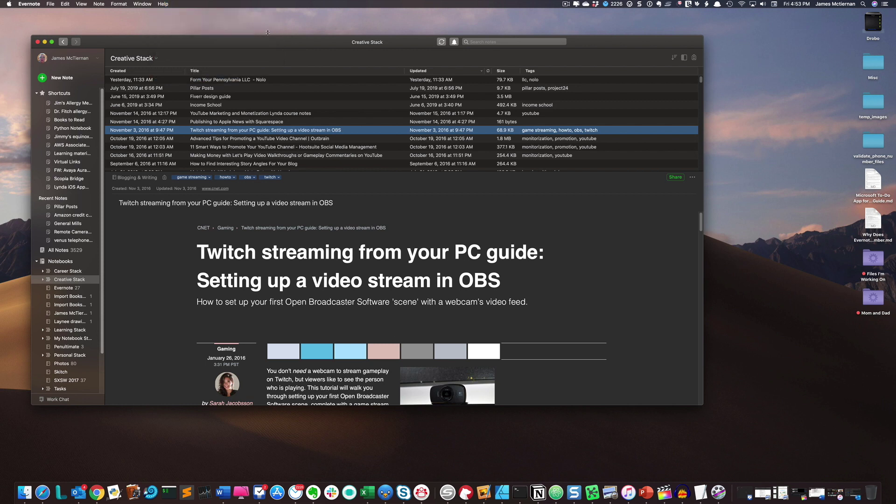
click(163, 4)
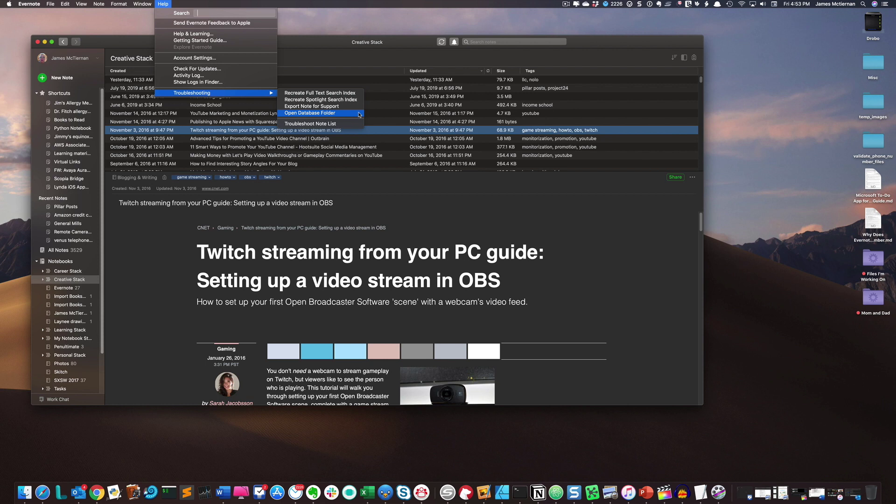
click(358, 113)
- Bring the database folder window forward, enter its content folder and select note folder 0A2A247C-0106-462C-B985-5F41DE96AC3E
click(311, 50)
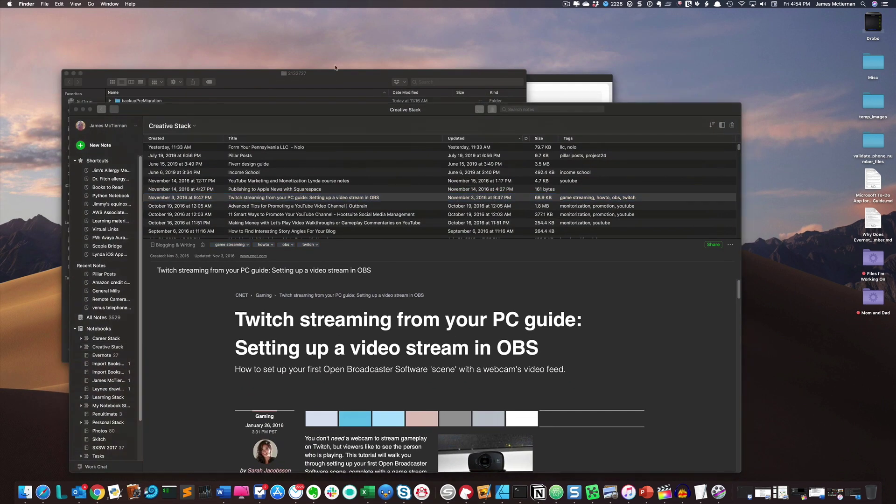
click(361, 19)
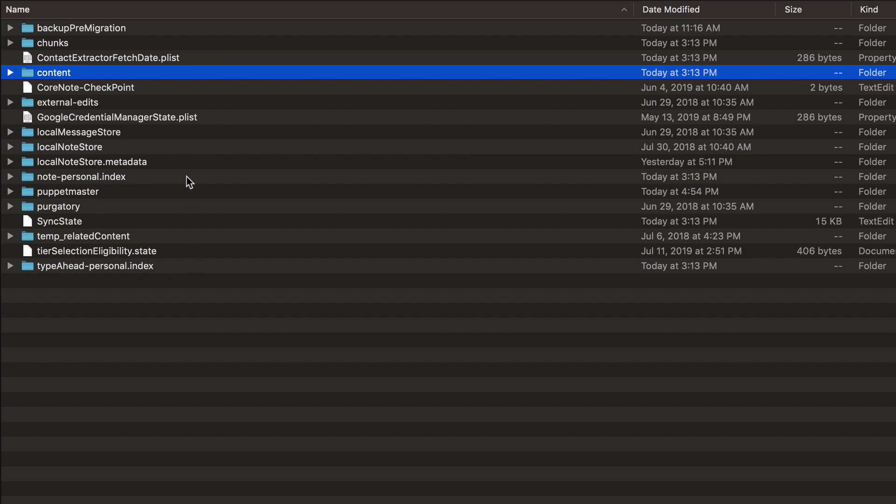
double_click(116, 74)
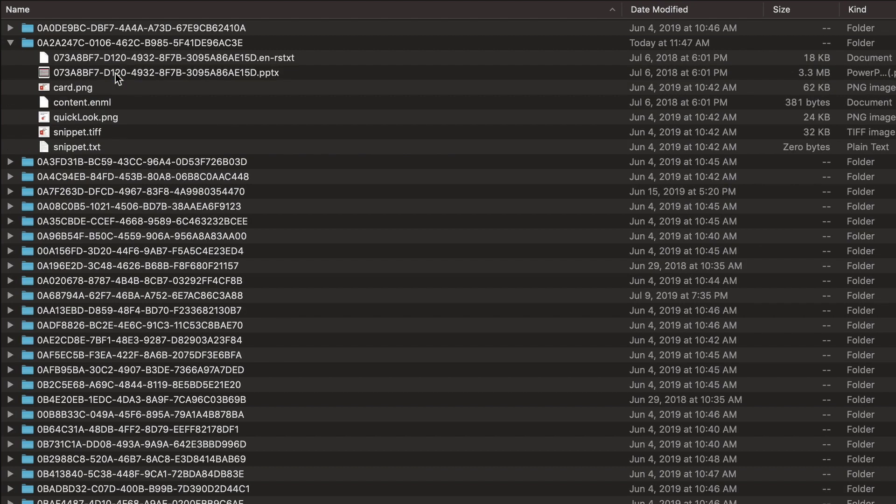
scroll(296, 356, down, 20)
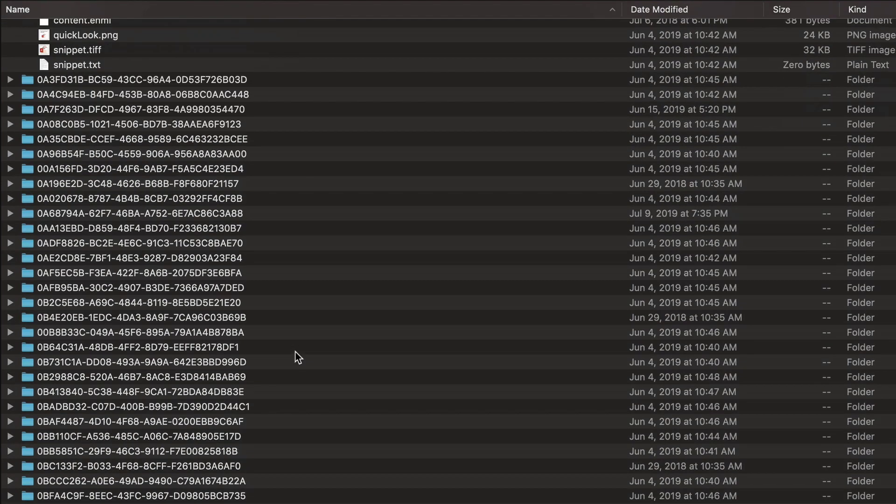
scroll(296, 356, up, 20)
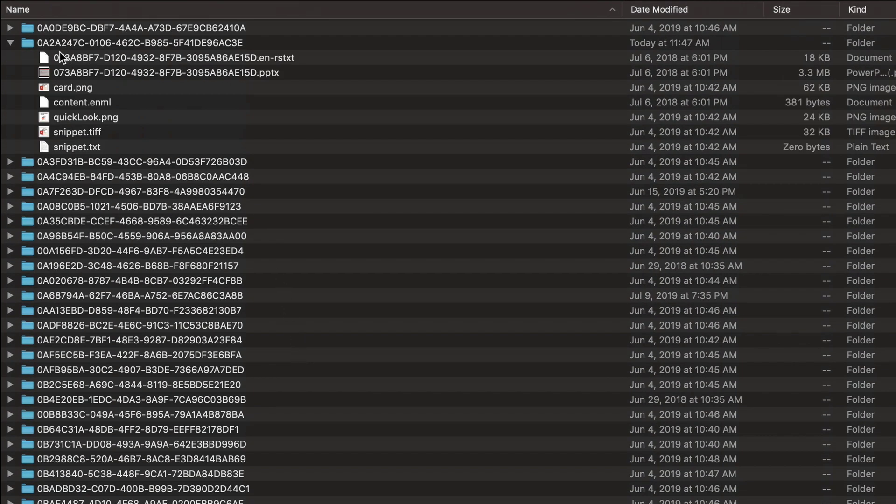
click(93, 46)
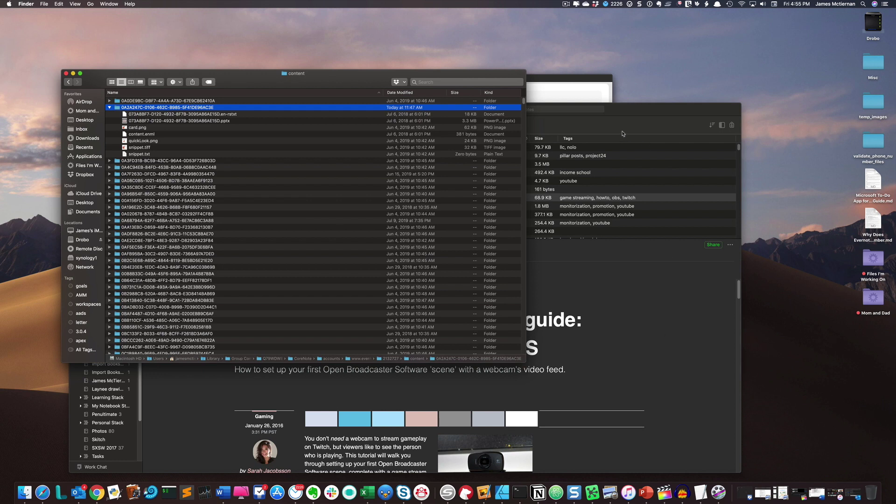
click(567, 4)
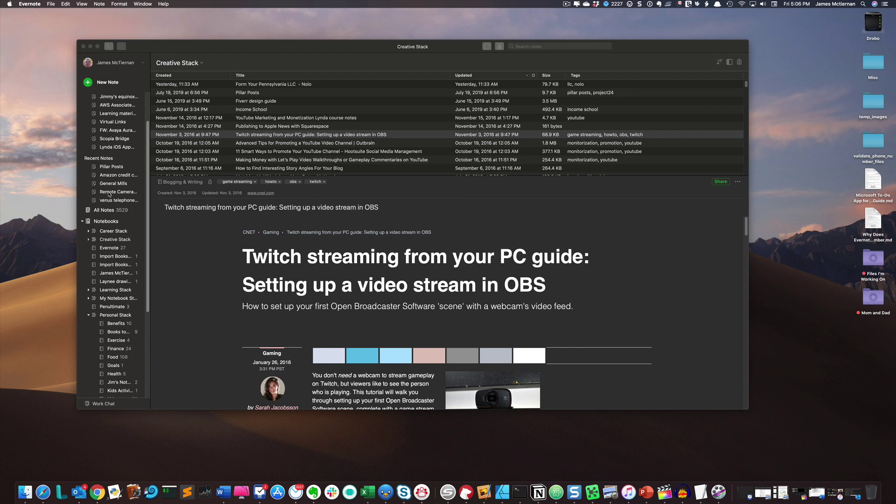
- Switch to All Notes, select every note with Cmd+A, and open the File menu
click(107, 212)
click(107, 211)
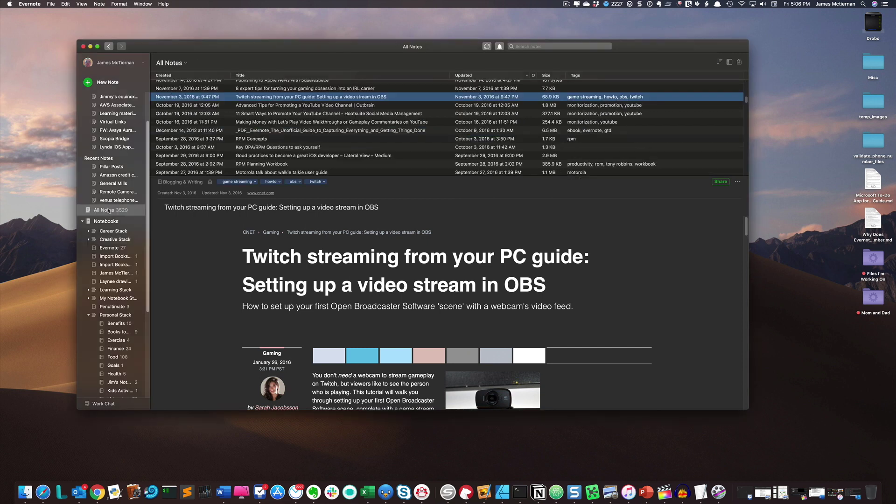
click(268, 122)
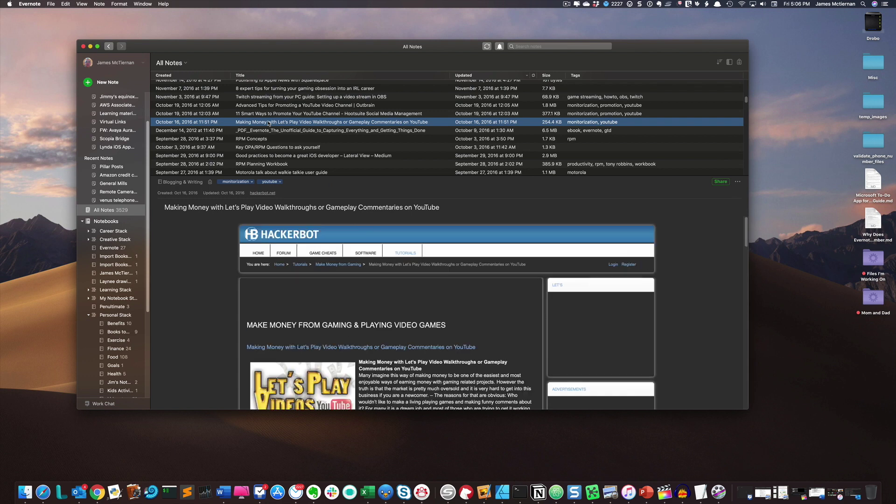
key(super+a)
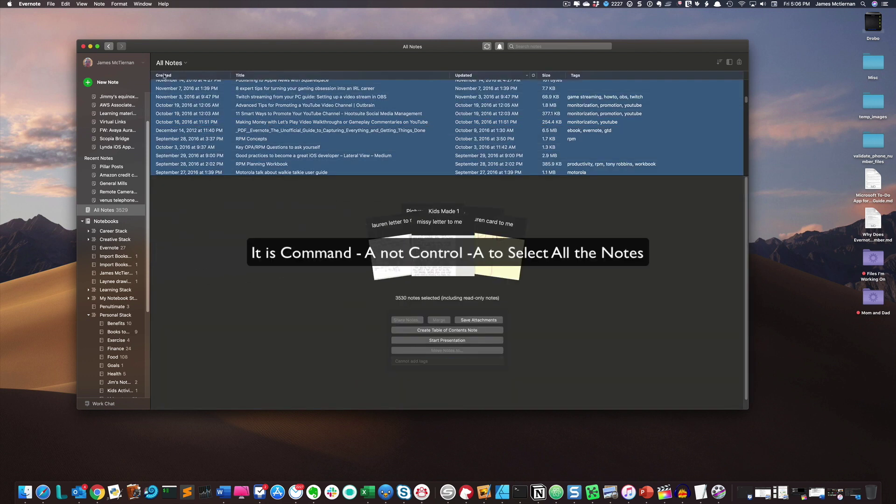
click(52, 5)
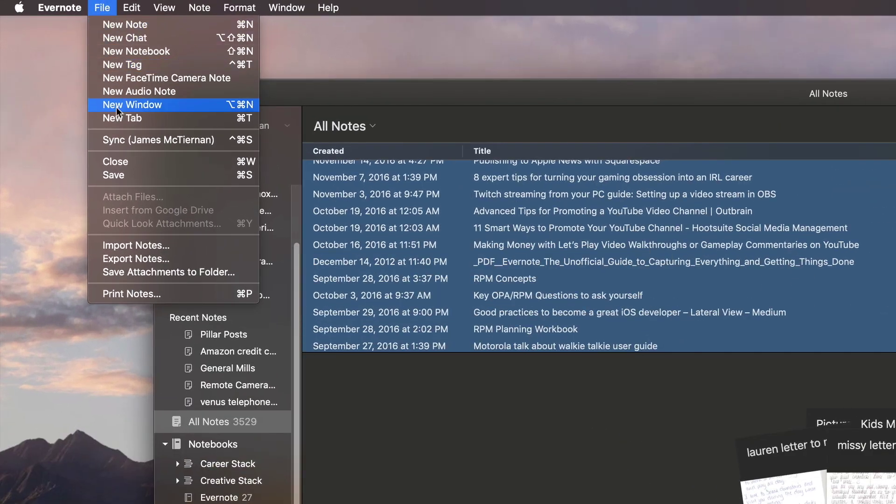
- Start exporting the selected notes and name the export evernote_backup_7_26_2019
click(131, 260)
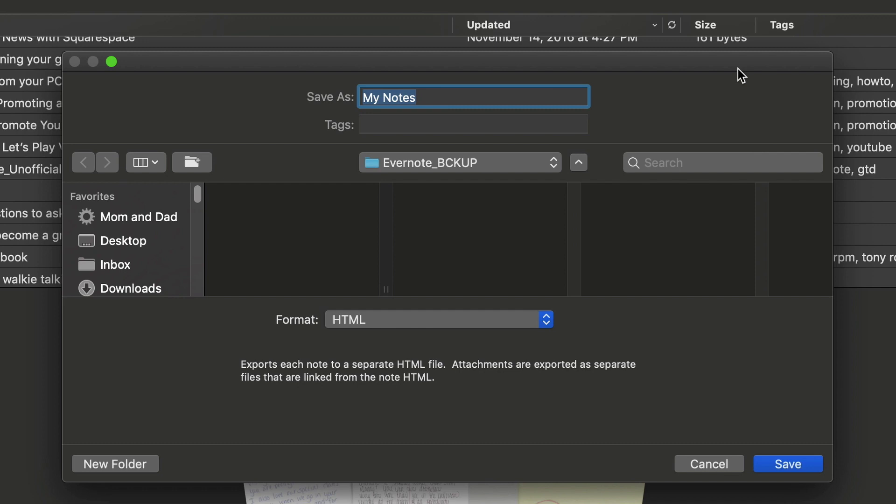
key(BackSpace)
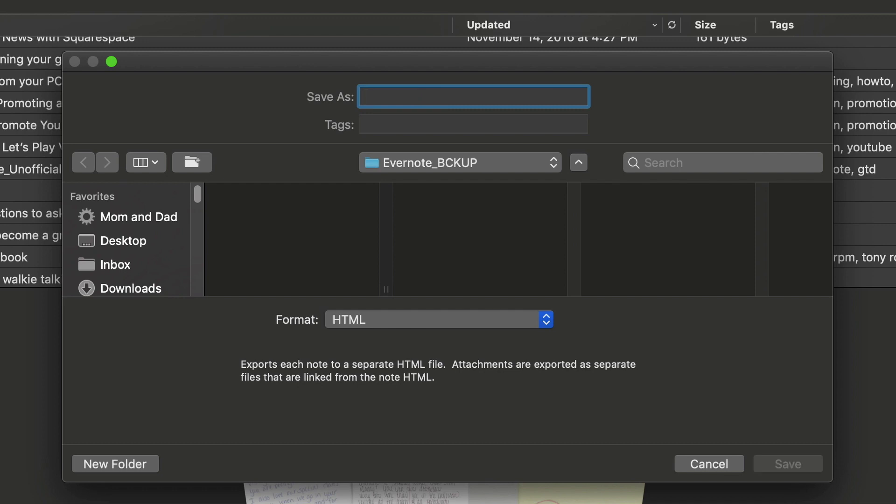
text(evernote)
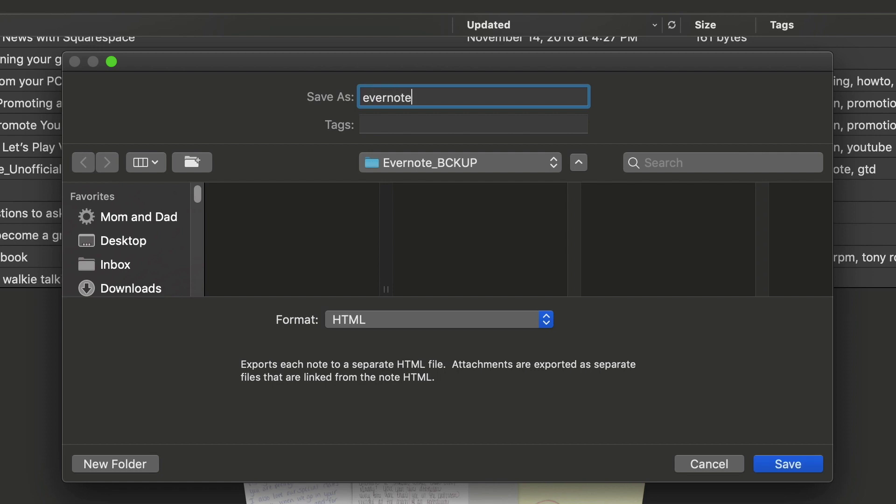
text(_backup_7_25_2019)
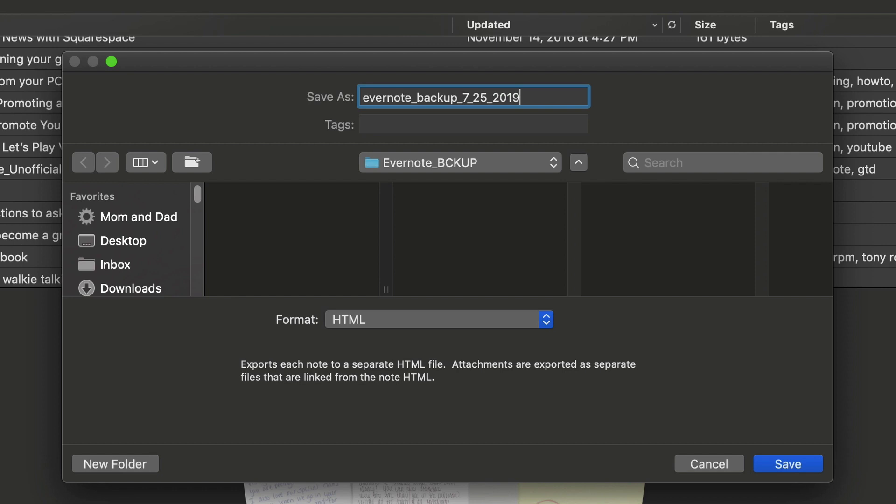
key(BackSpace)
key(BackSpace)
key(BackSpace)
key(BackSpace)
key(BackSpace)
key(BackSpace)
text(6_2019)
- Keep Evernote_BCKUP as the destination, set the format to Evernote XML Format (.enex), and save
click(455, 177)
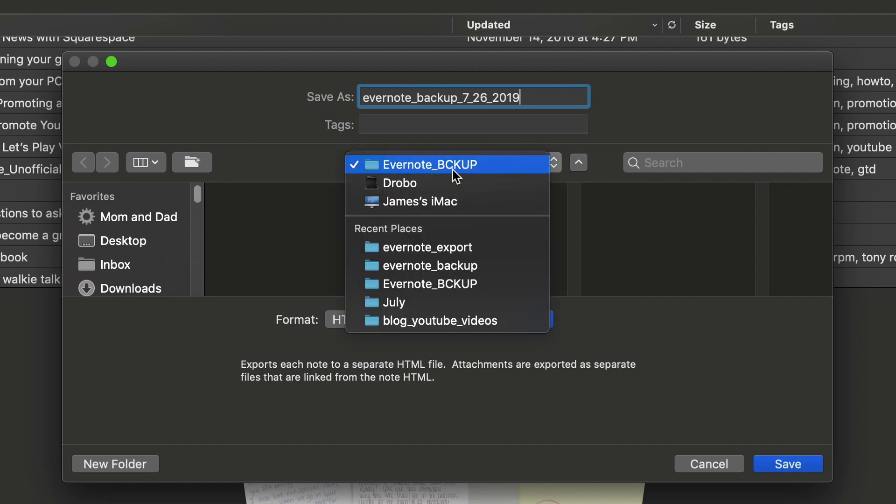
click(453, 169)
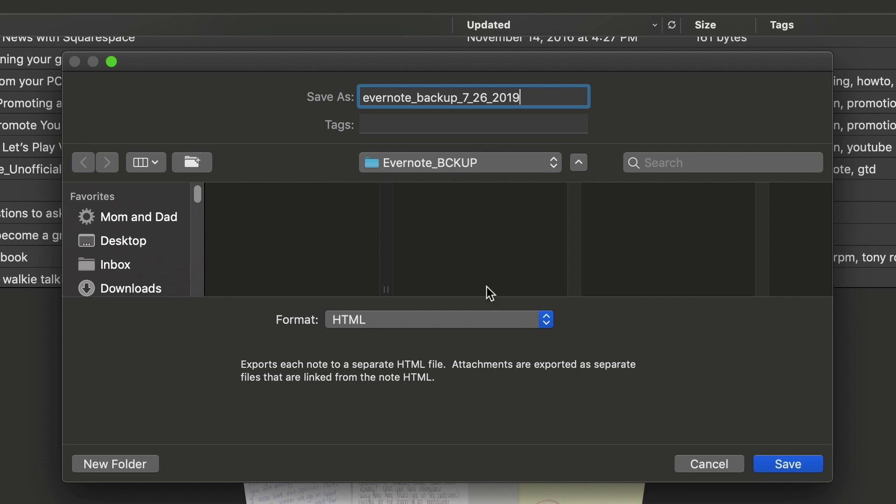
click(547, 320)
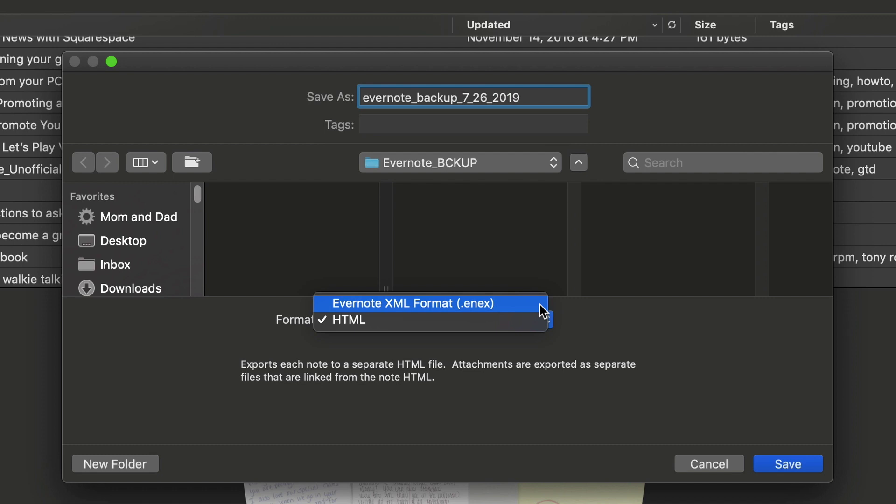
click(540, 305)
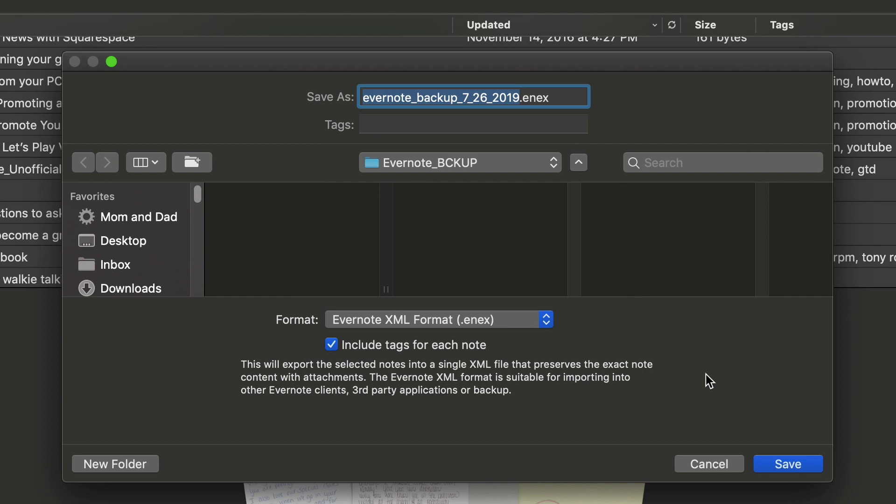
click(775, 466)
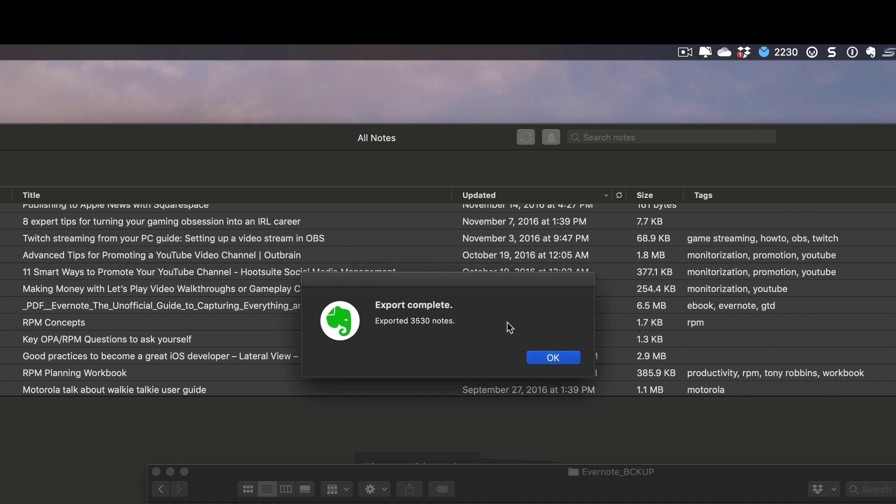
- Dismiss the export-complete message and move the Evernote_BCKUP Finder window fully into view
click(535, 355)
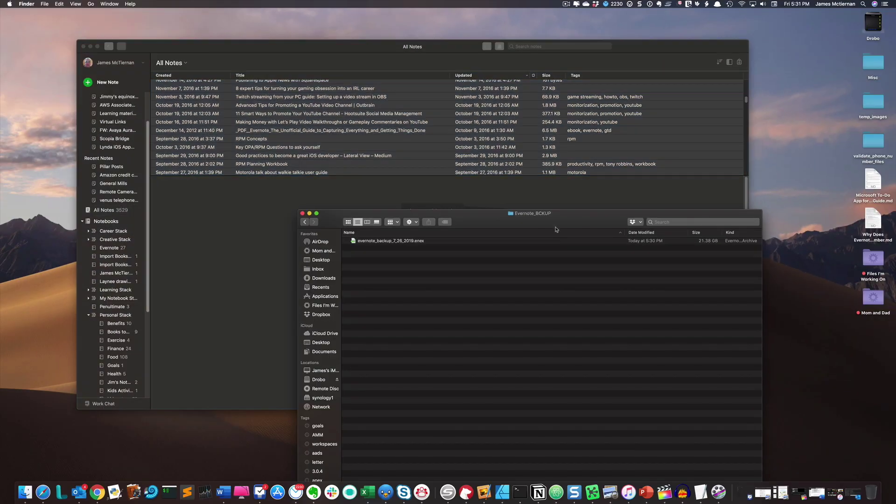
drag(556, 229, 492, 107)
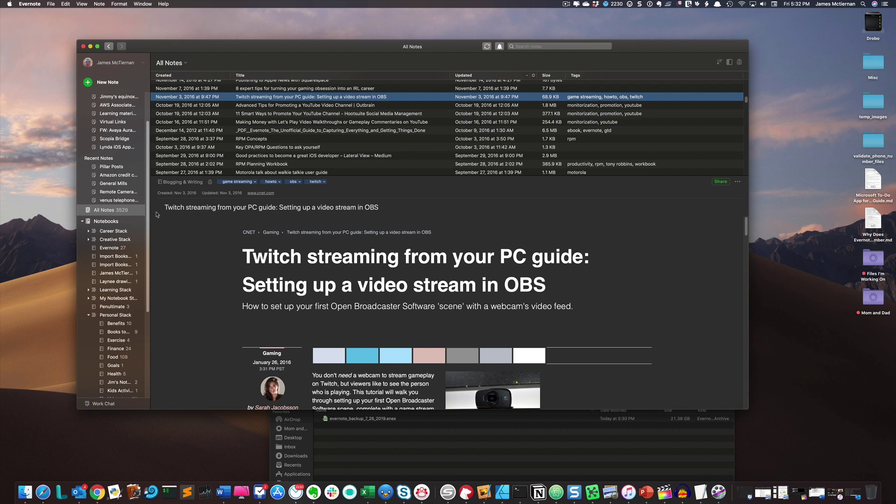
- Show All Notes and select all 3530 notes with Cmd+A
click(130, 213)
key(super+a)
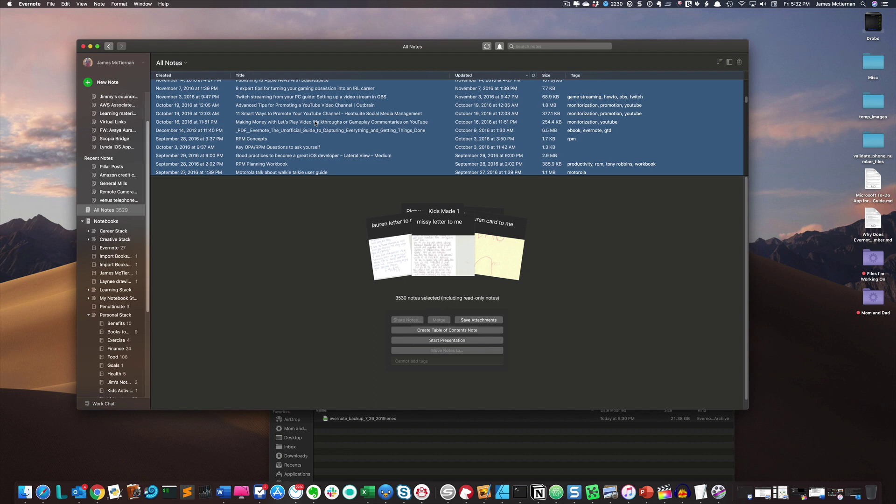
- Export all notes in HTML format under the name evernote_html_bckup_7_26_2019
click(51, 5)
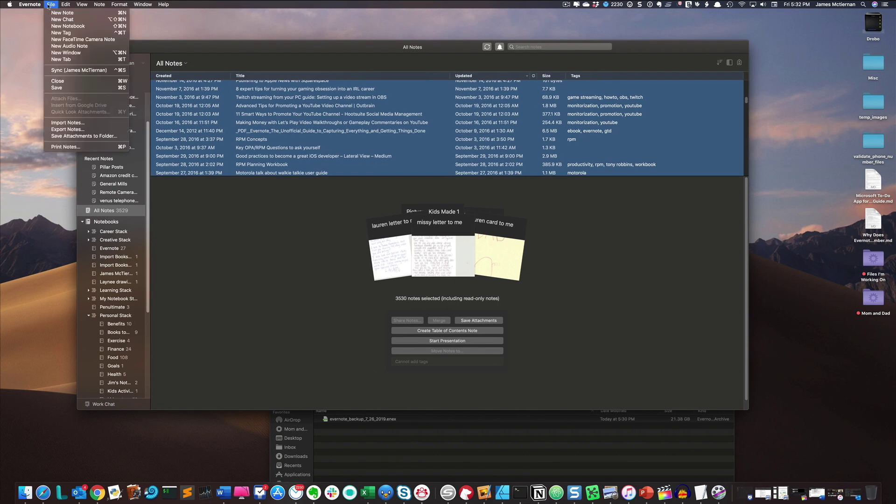
click(79, 130)
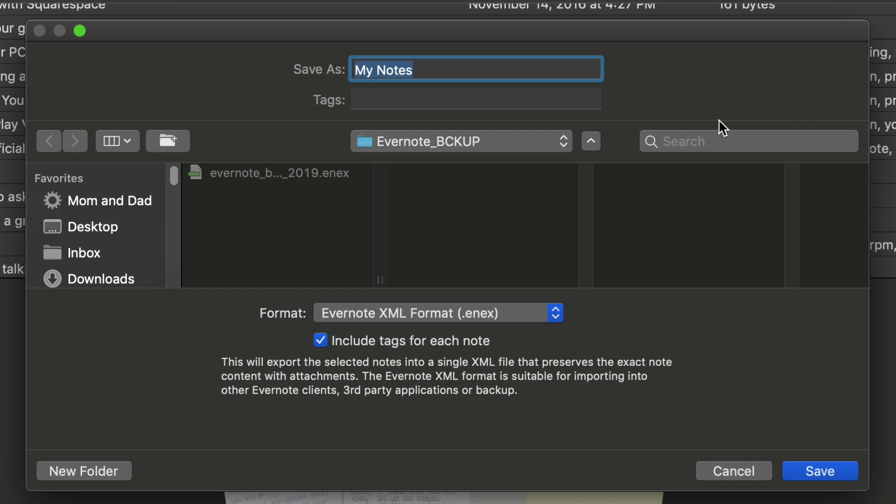
key(BackSpace)
text(ev)
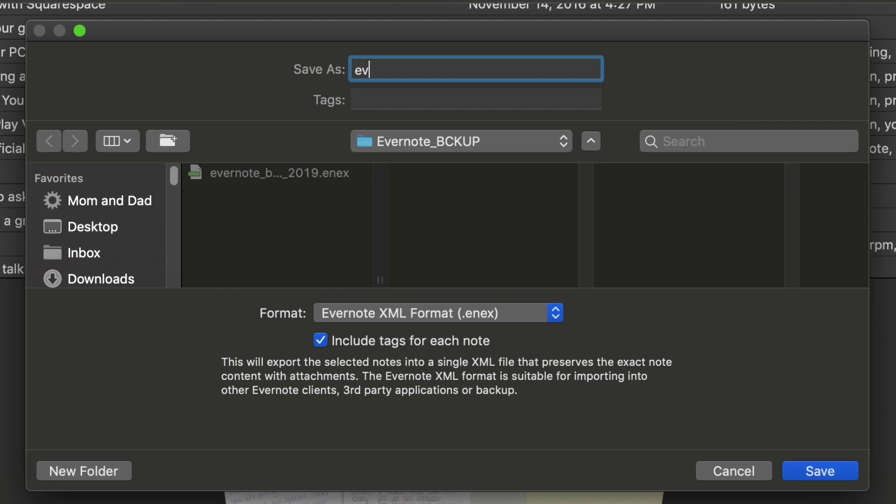
text(ernote_html_)
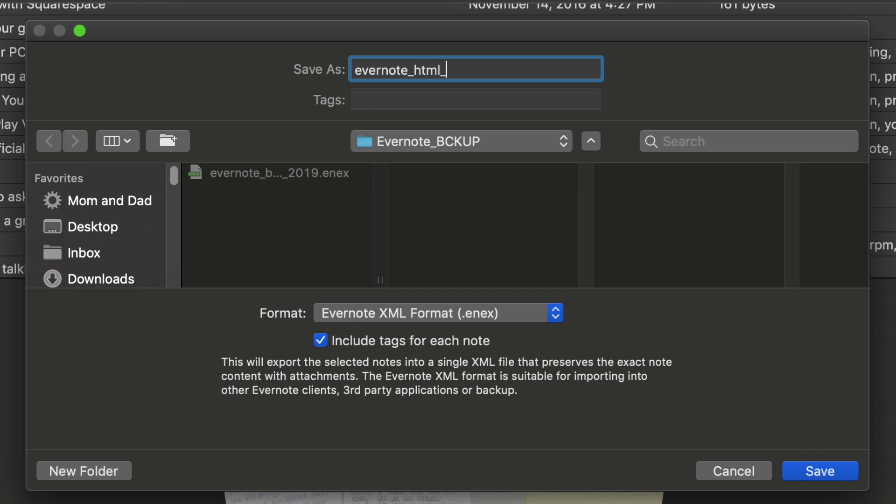
text(bckup_7_2)
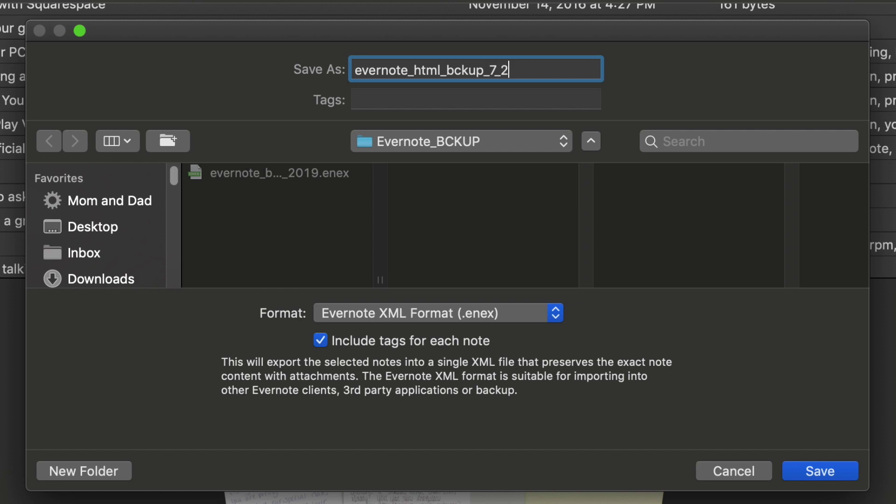
text(6_2019)
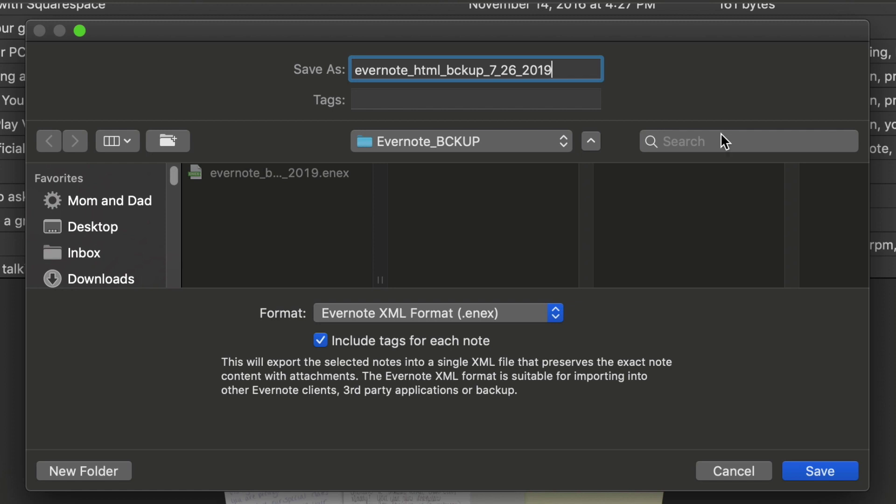
click(556, 312)
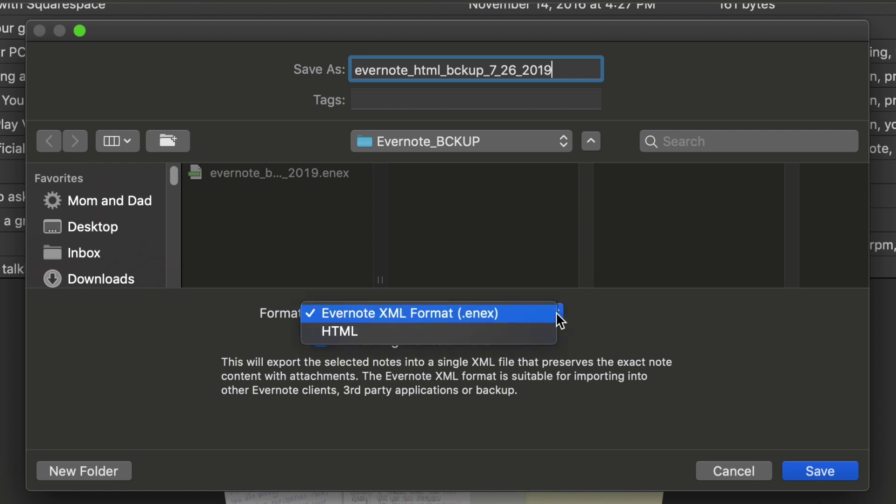
click(543, 332)
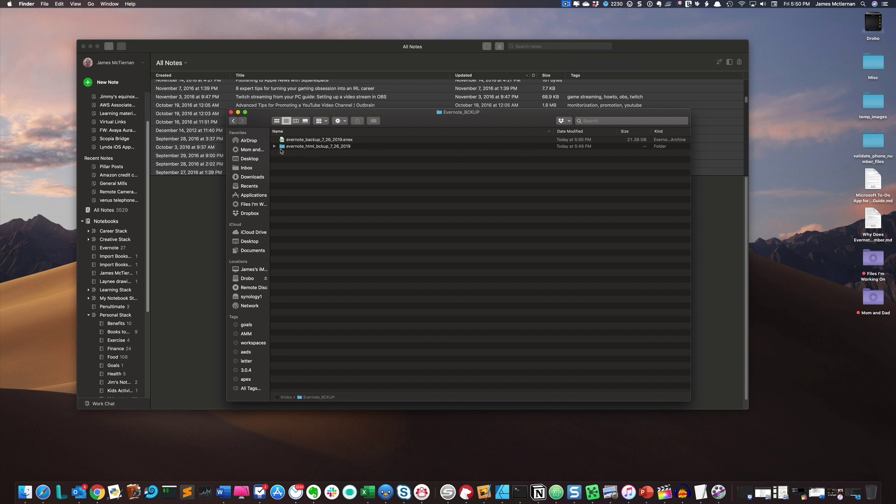
- Open the evernote_html_bckup_7_26_2019 folder in Evernote_BCKUP to view the per-note HTML files
click(298, 148)
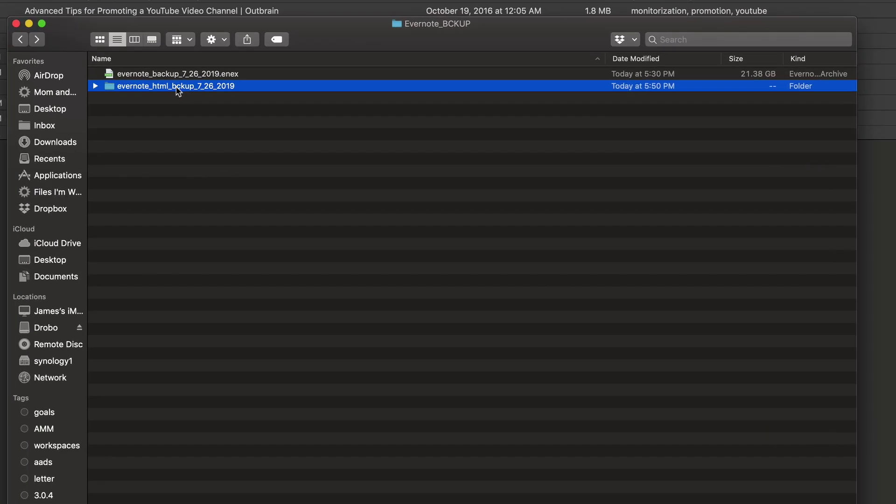
double_click(179, 89)
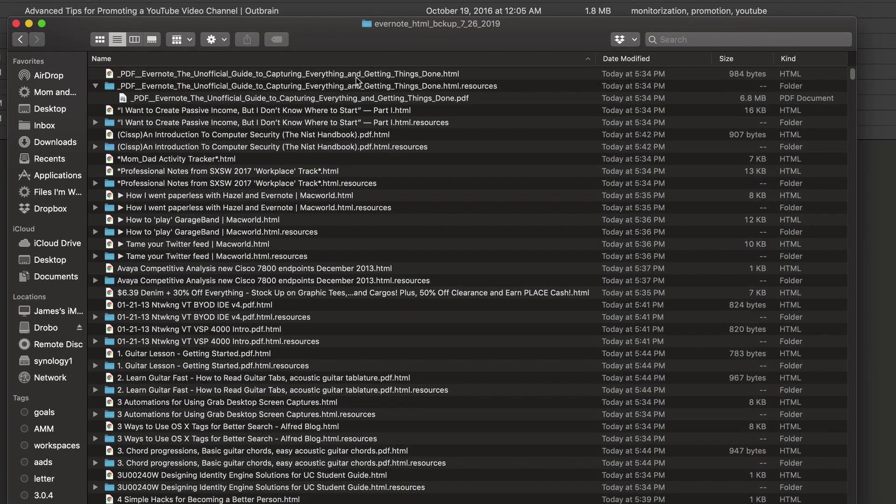